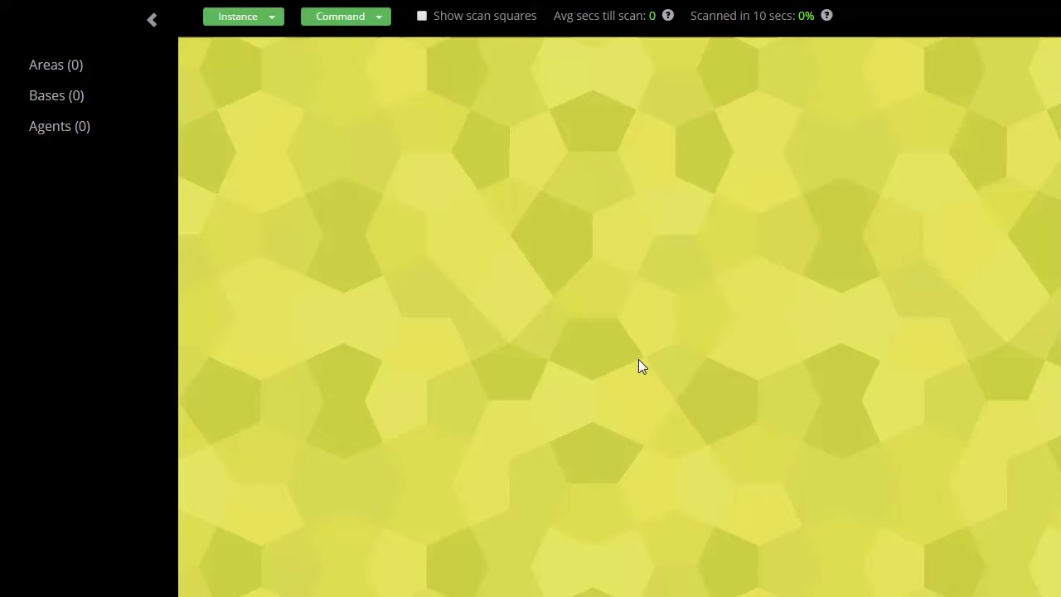
Place base station B1 near the centre of the map
left_click(360, 21)
left_click(424, 146)
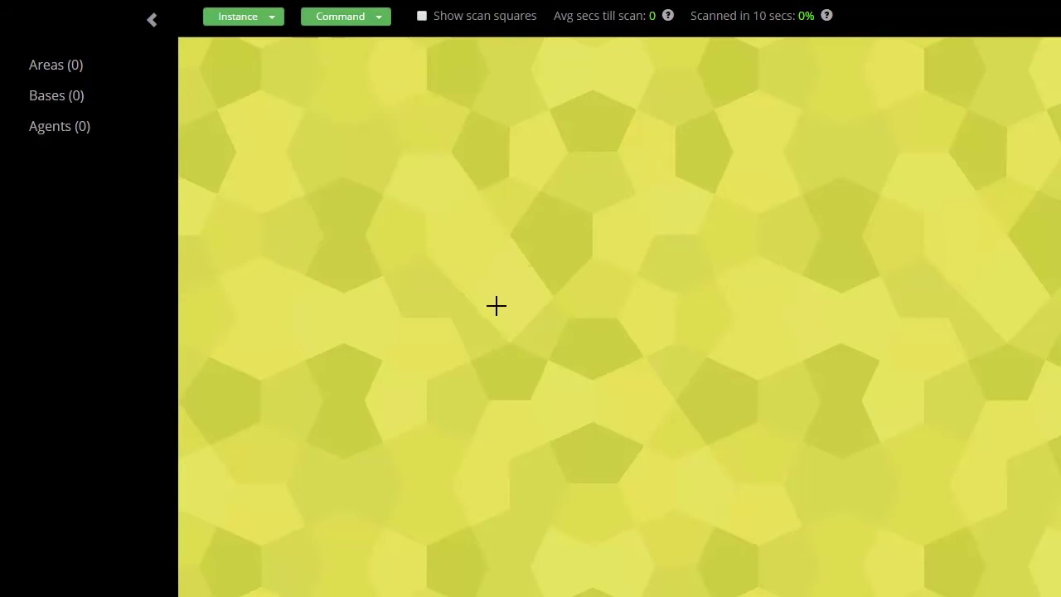
left_click(511, 300)
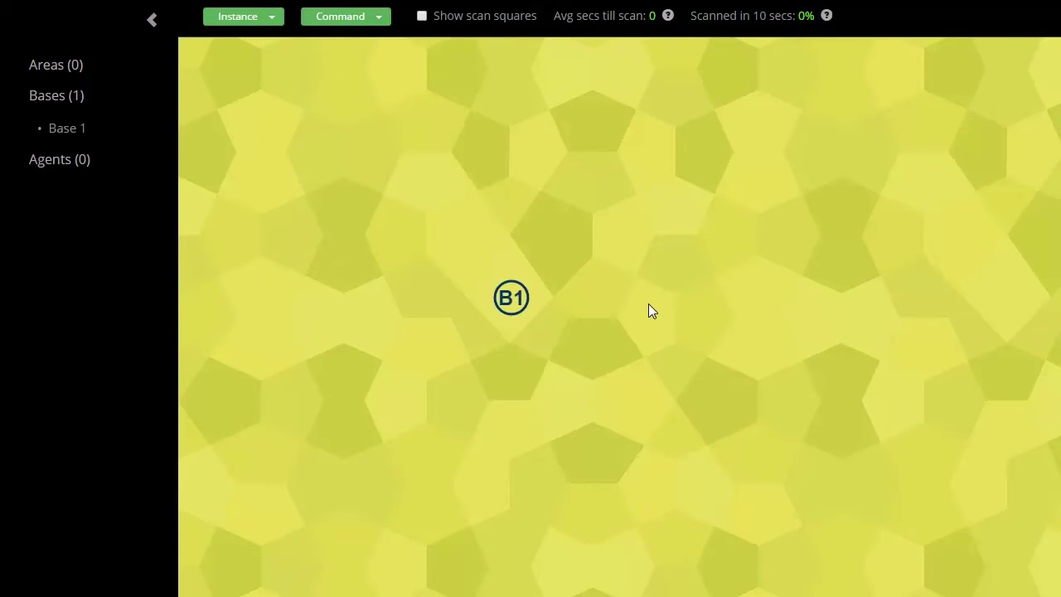
Draw a four-corner single-scan area surrounding B1
left_click(373, 23)
left_click(385, 64)
left_click(632, 230)
left_click(461, 157)
left_click(357, 368)
left_click(638, 421)
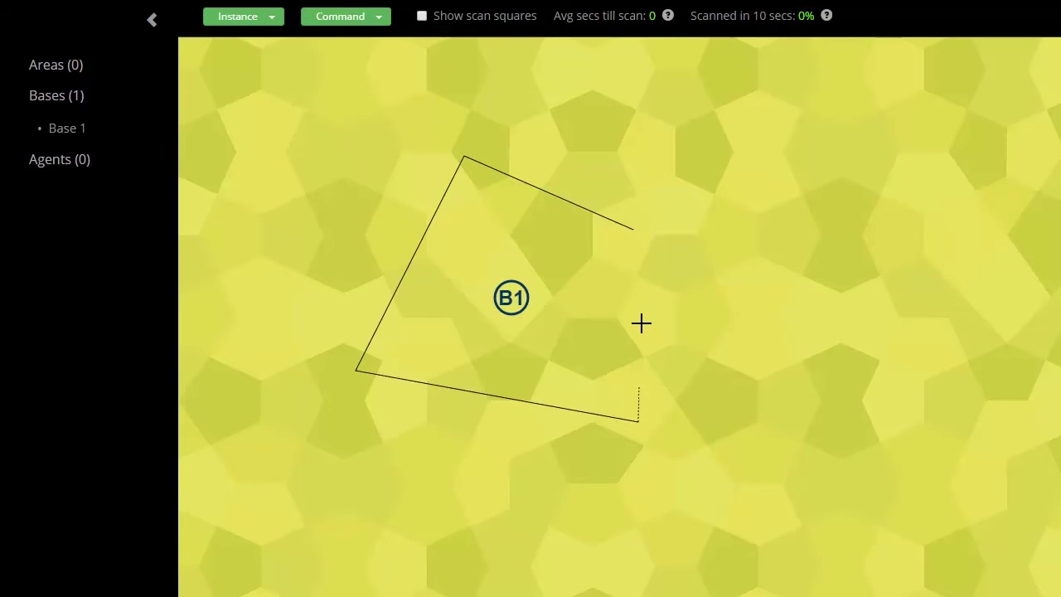
left_click(633, 230)
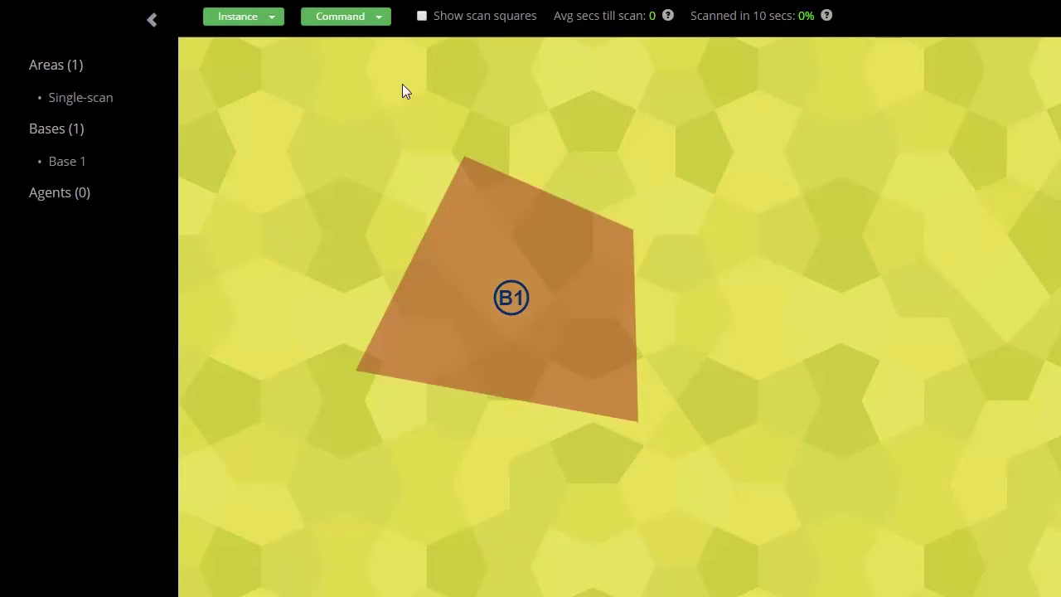
left_click(332, 19)
Add 5 agents with origin Base 1
left_click(410, 186)
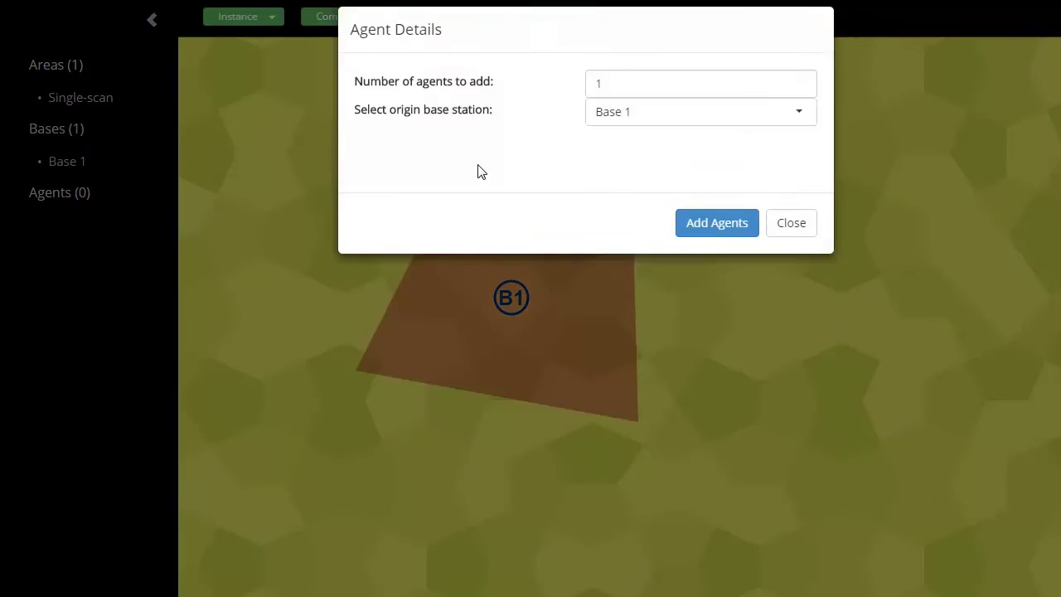
double_click(621, 98)
type("5")
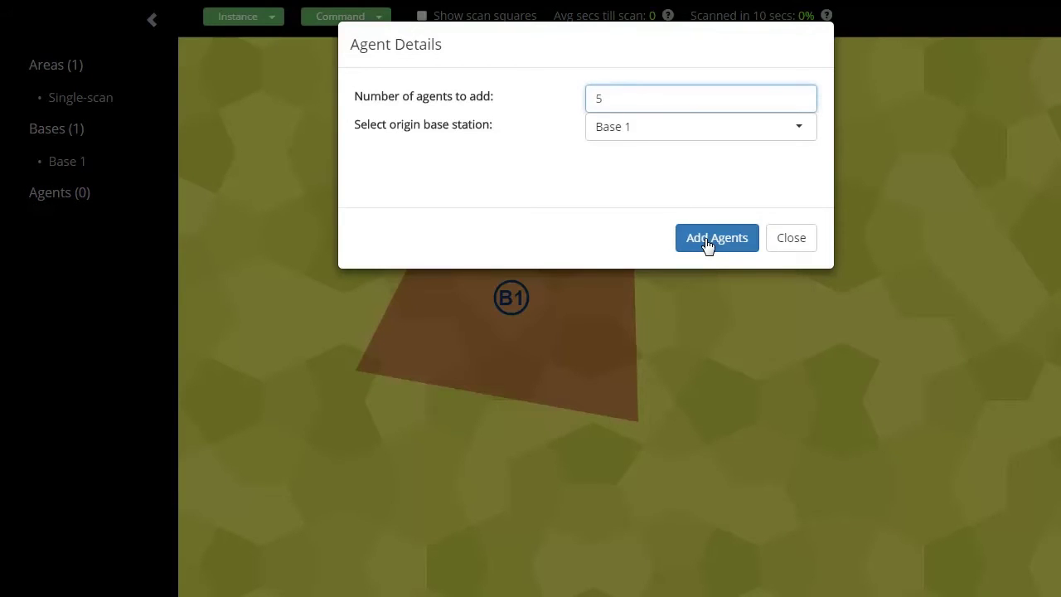
left_click(707, 240)
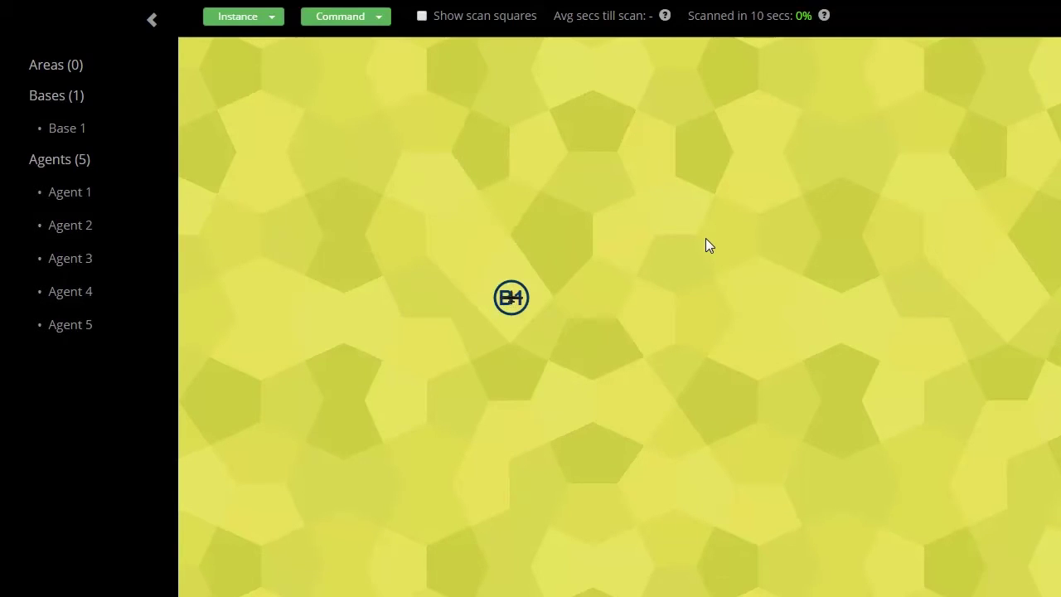
Draw a six-corner single-scan area around B1 with a notch near the base
left_click(700, 222)
left_click(668, 122)
left_click(316, 156)
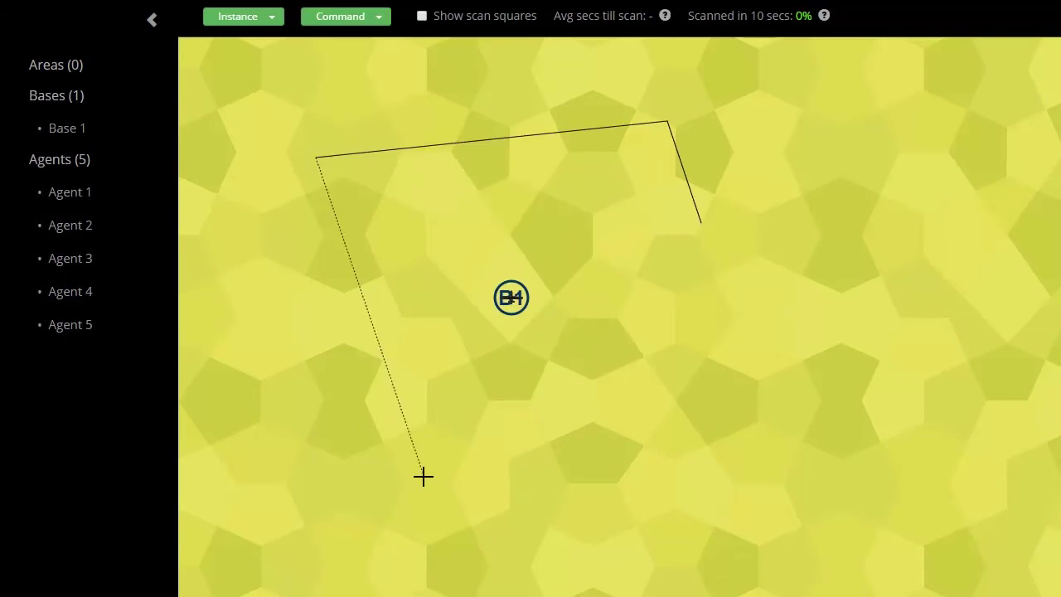
left_click(422, 476)
left_click(607, 470)
left_click(572, 320)
left_click(700, 222)
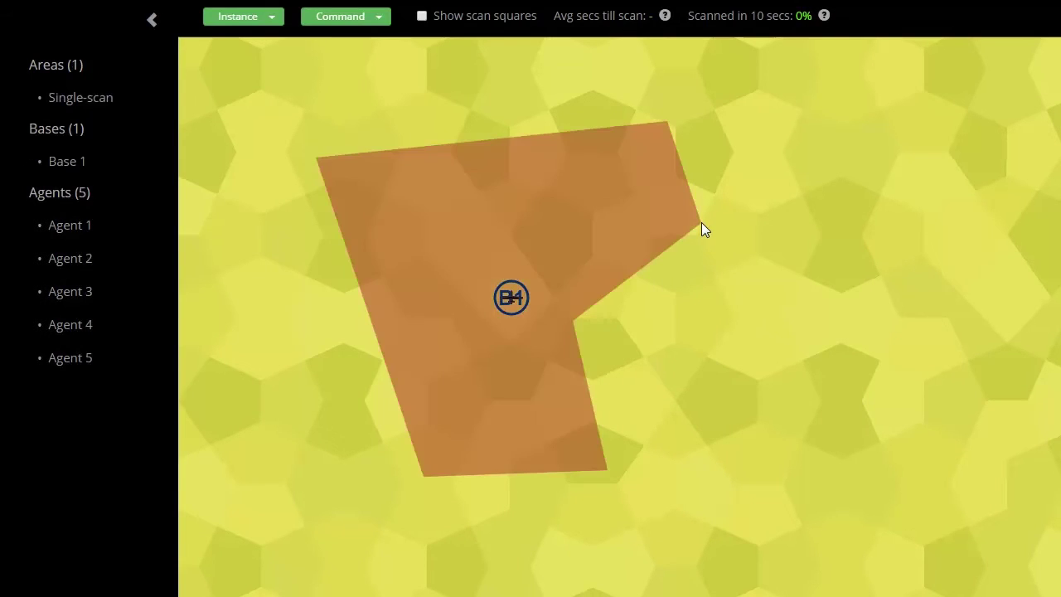
Draw a four-corner single-scan area to the lower right of B1
left_click(776, 233)
left_click(634, 344)
left_click(730, 493)
left_click(908, 354)
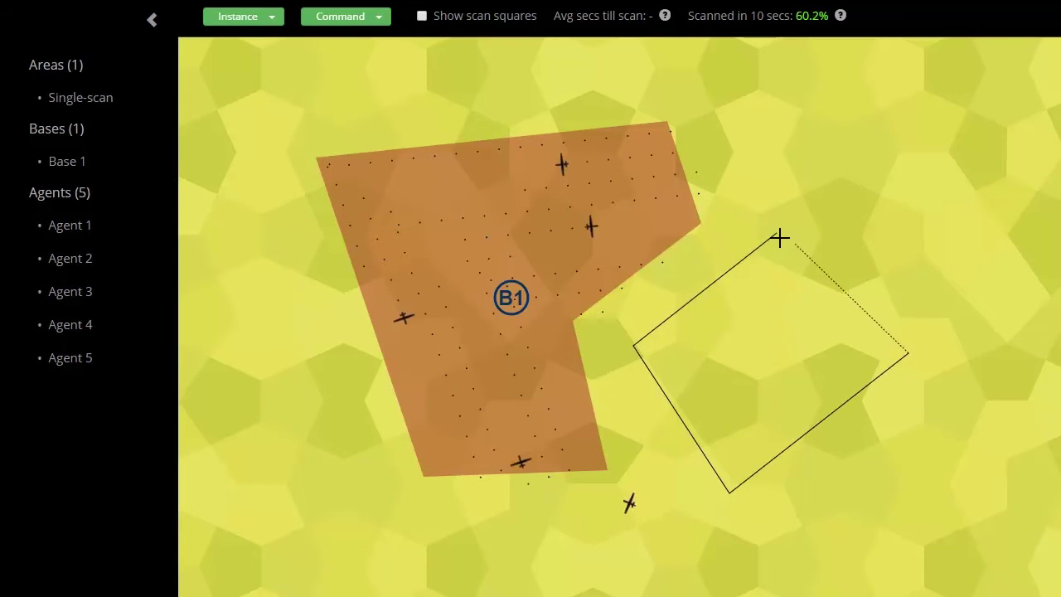
left_click(779, 238)
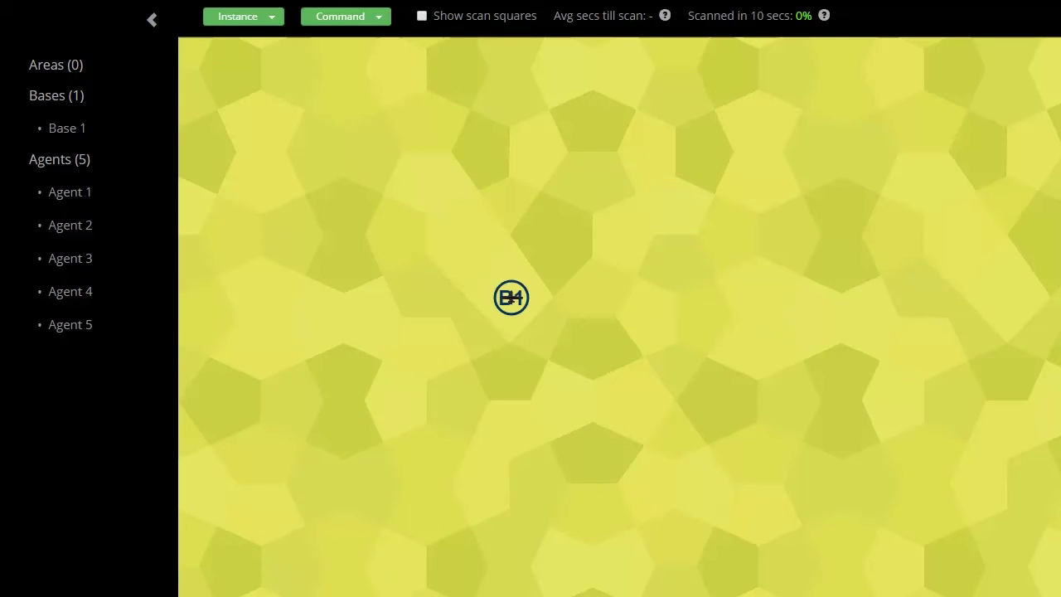
Draw a quadrilateral multi-scan area to the left of B1
left_click(494, 167)
left_click(382, 142)
left_click(300, 414)
left_click(467, 429)
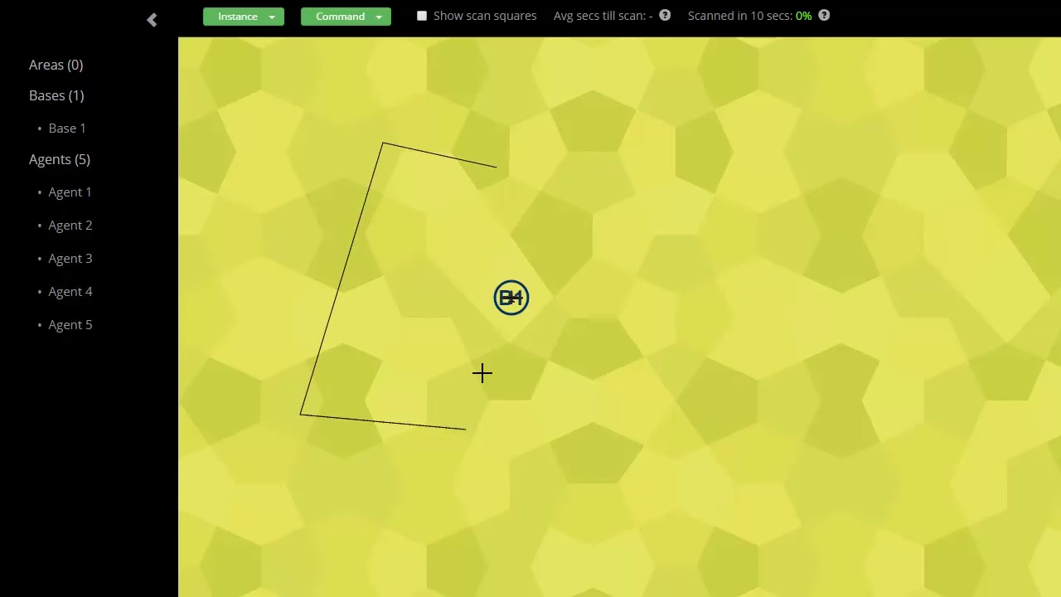
left_click(497, 168)
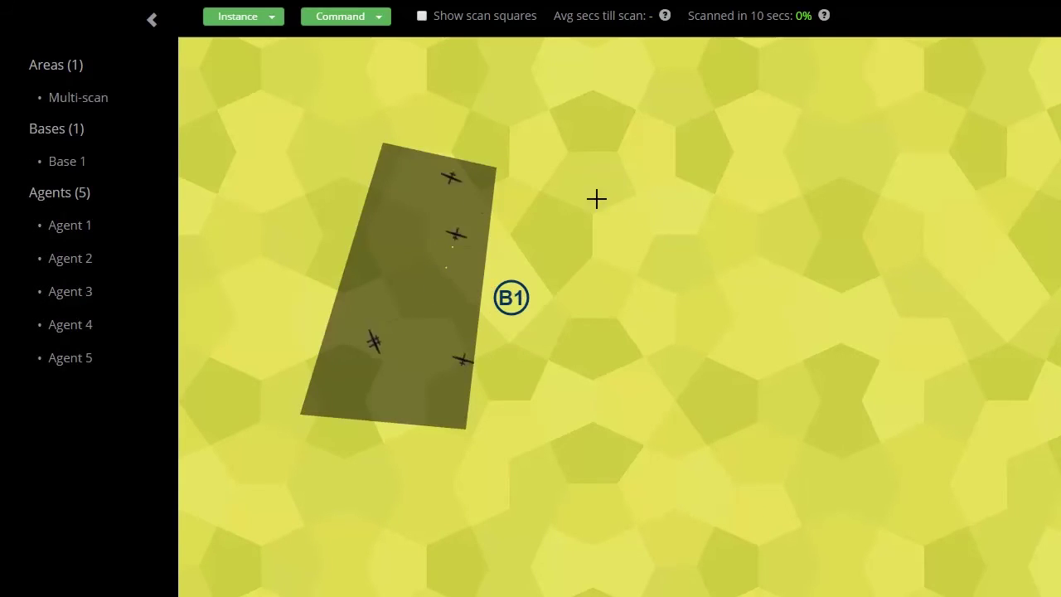
Draw a six-corner notched multi-scan area to the right of B1
left_click(532, 169)
left_click(703, 134)
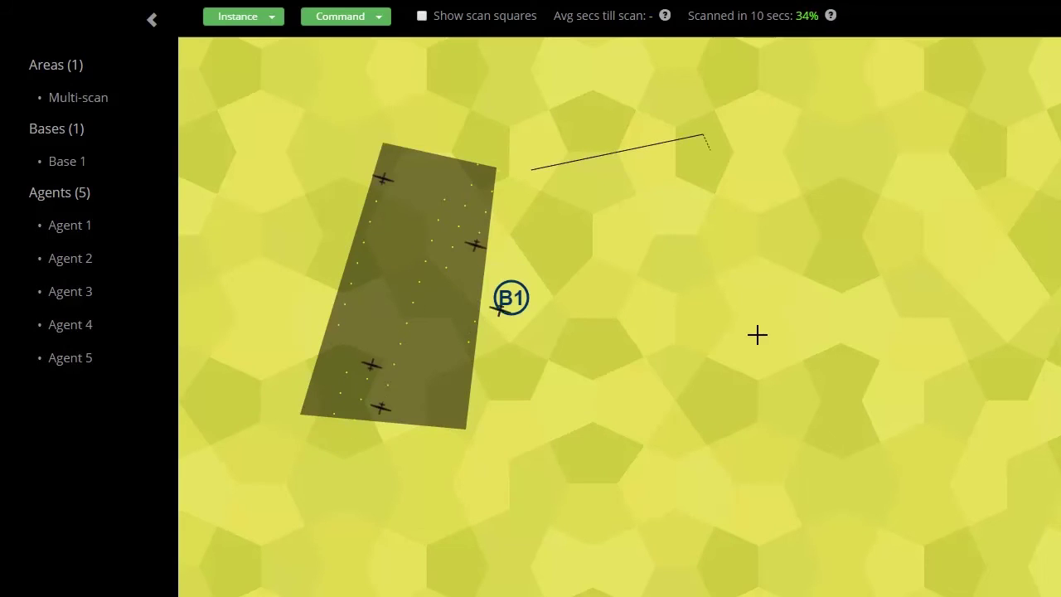
left_click(775, 388)
left_click(630, 476)
left_click(577, 335)
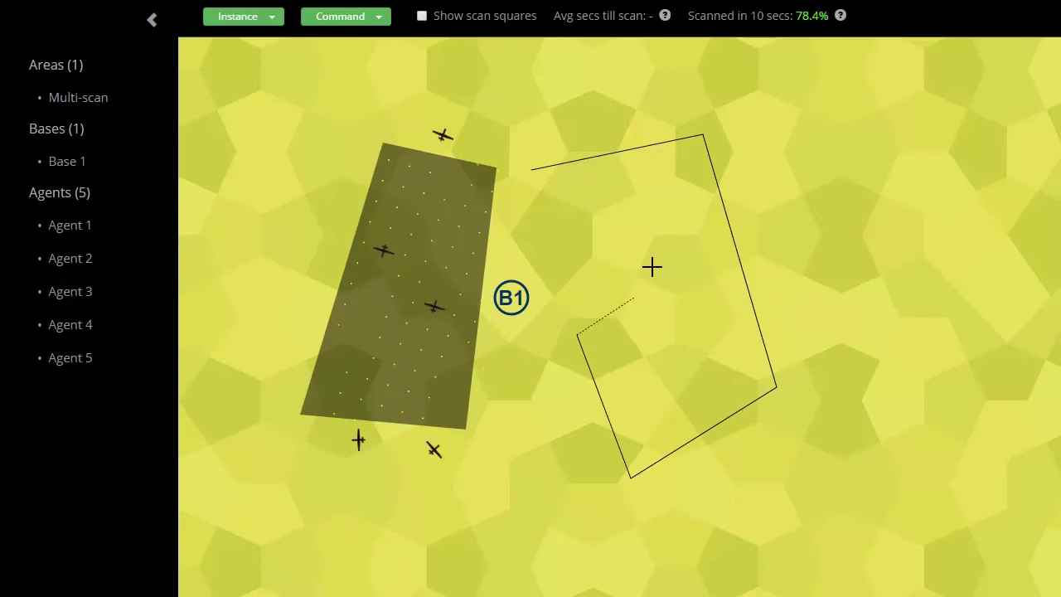
left_click(652, 265)
left_click(531, 169)
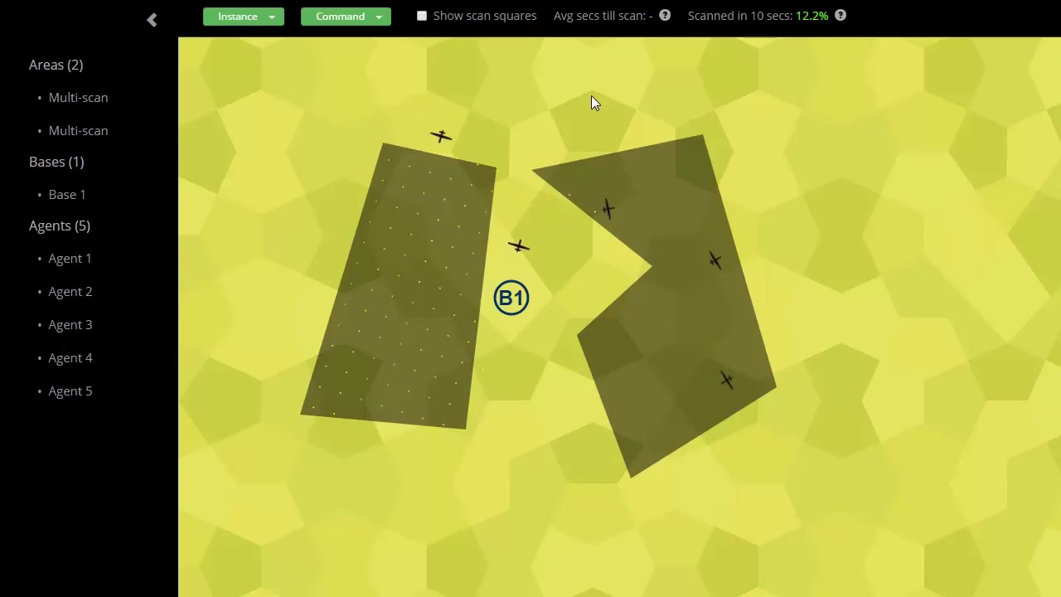
Draw a five-corner perimeter enclosing B1 and both multi-scan areas
left_click(732, 102)
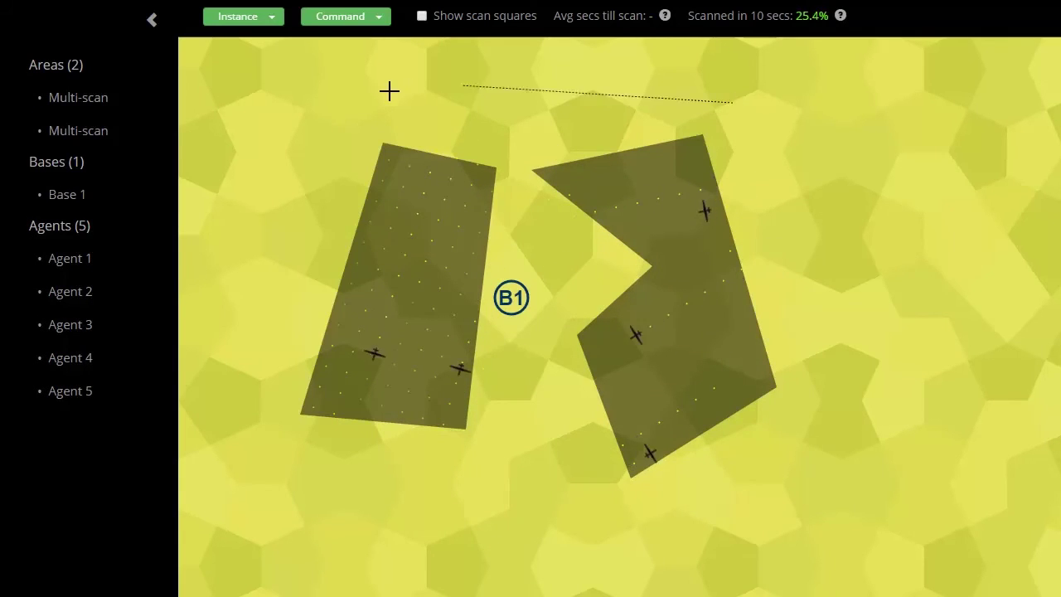
left_click(354, 88)
left_click(232, 446)
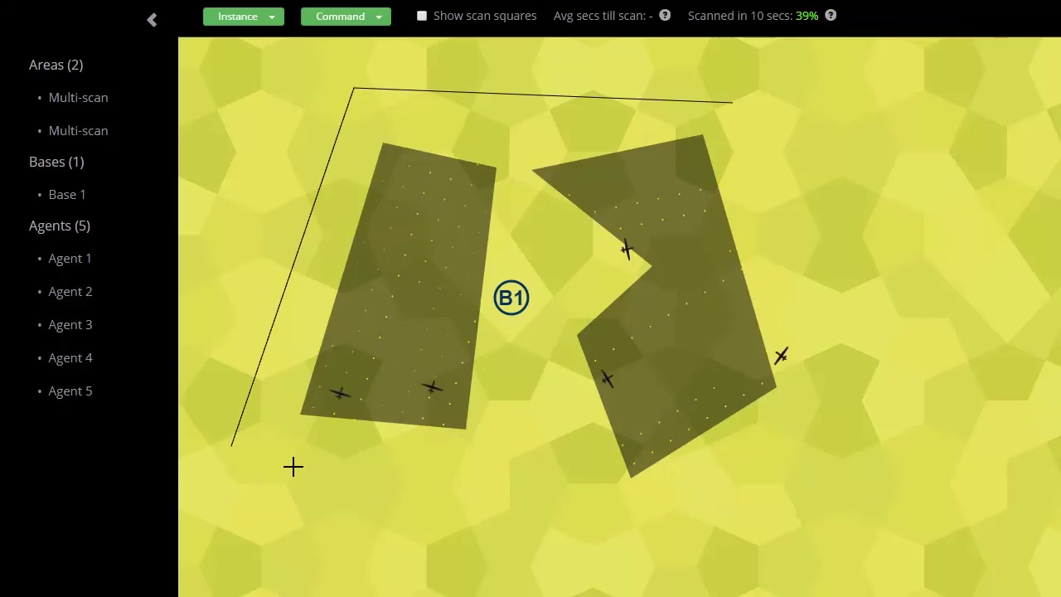
left_click(628, 535)
left_click(819, 403)
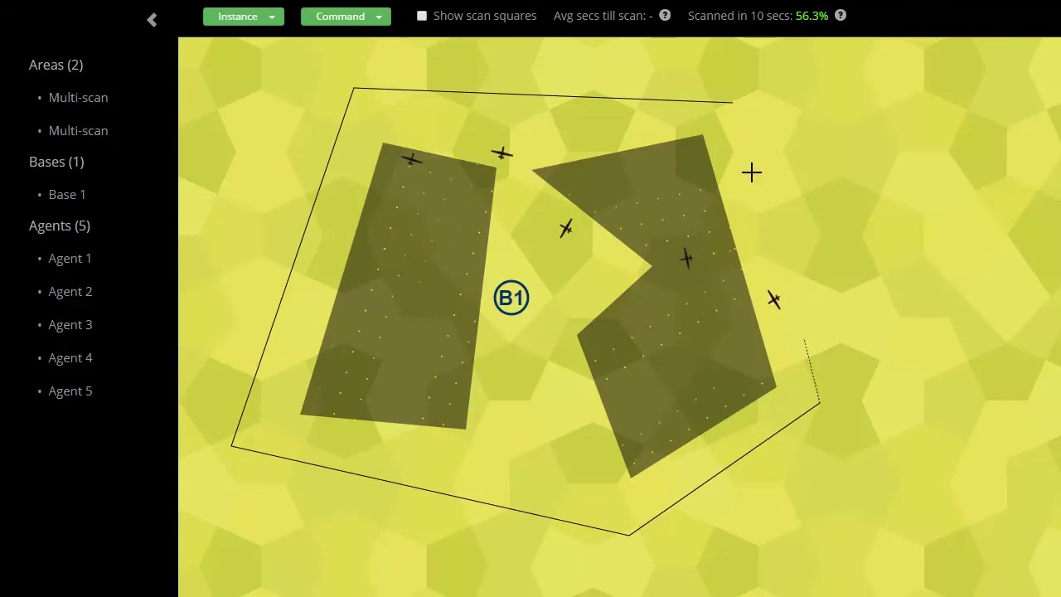
left_click(731, 103)
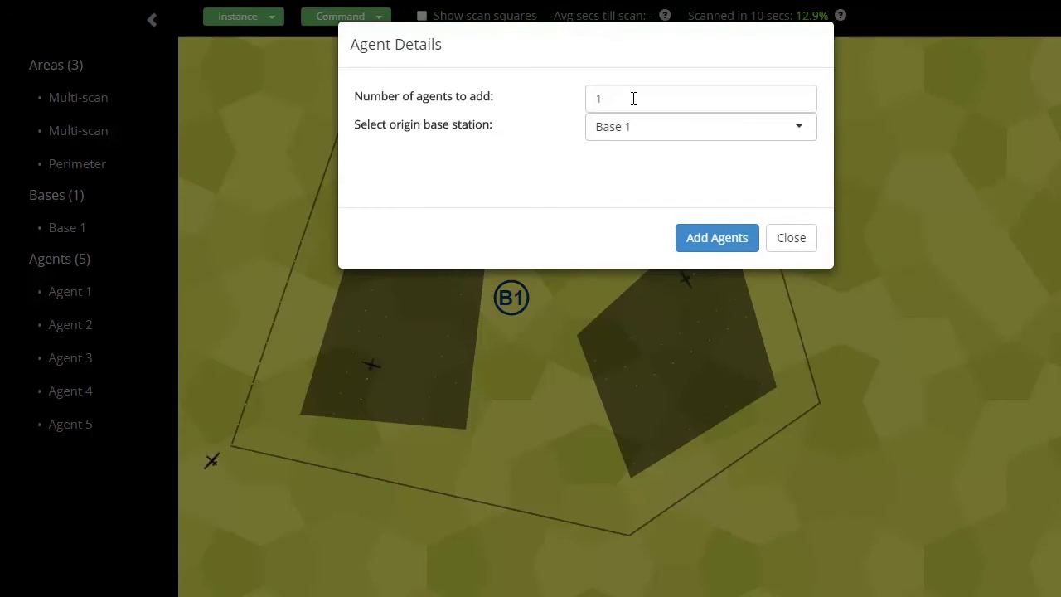
Add 8 more agents from Base 1, bringing the fleet to 13
double_click(633, 98)
type("8")
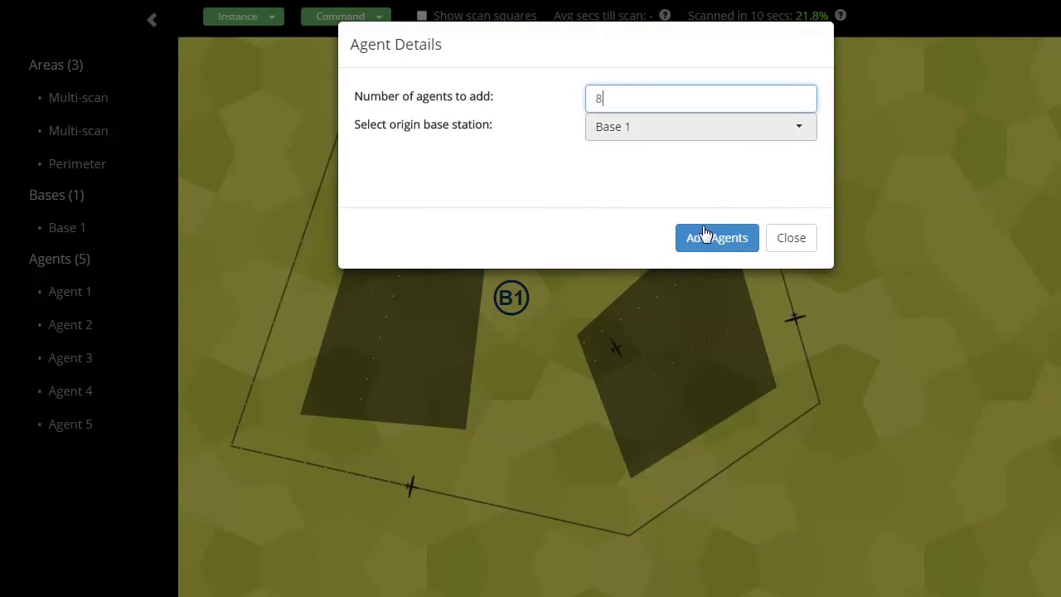
left_click(715, 241)
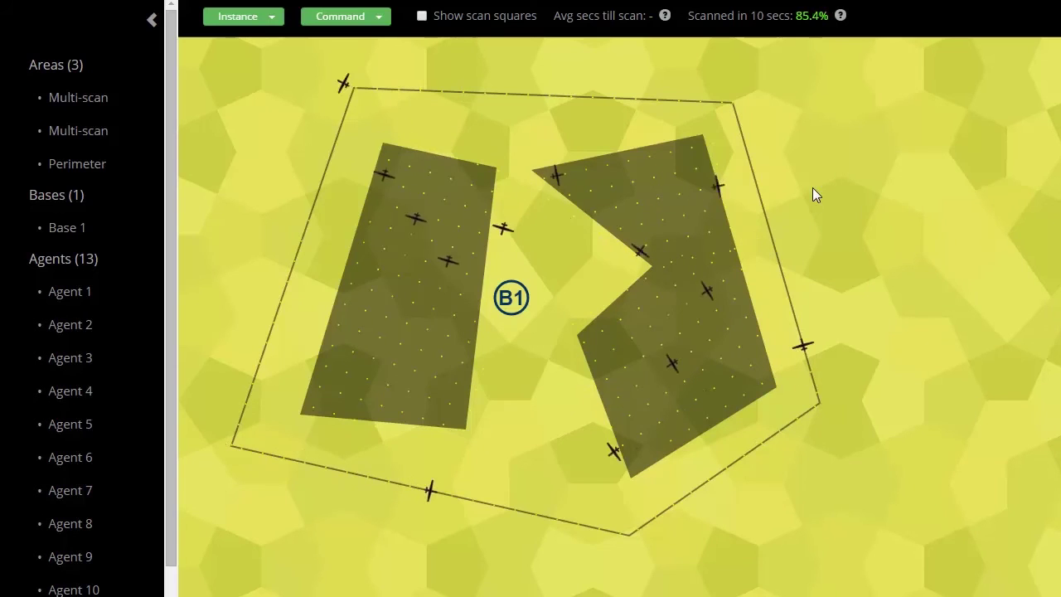
Delete the second multi-scan area, Agent 4 and the Perimeter area
left_click(81, 130)
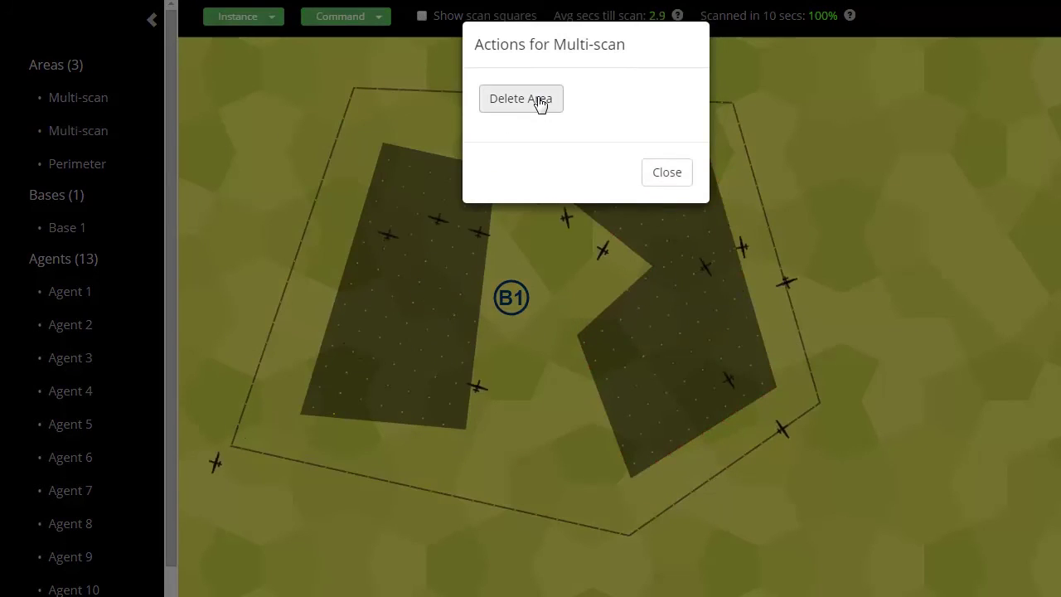
left_click(539, 101)
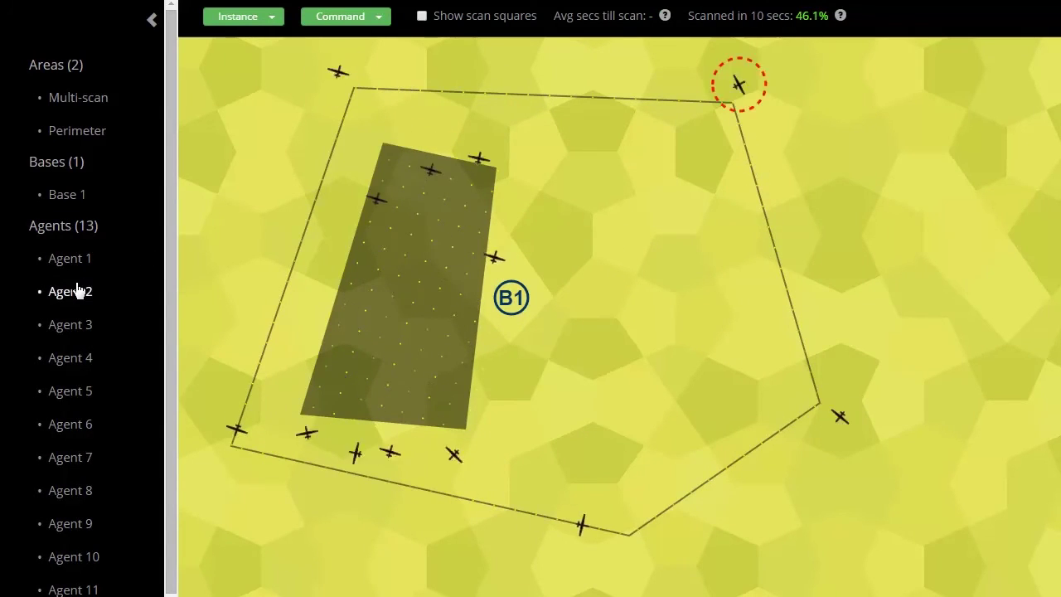
left_click(72, 358)
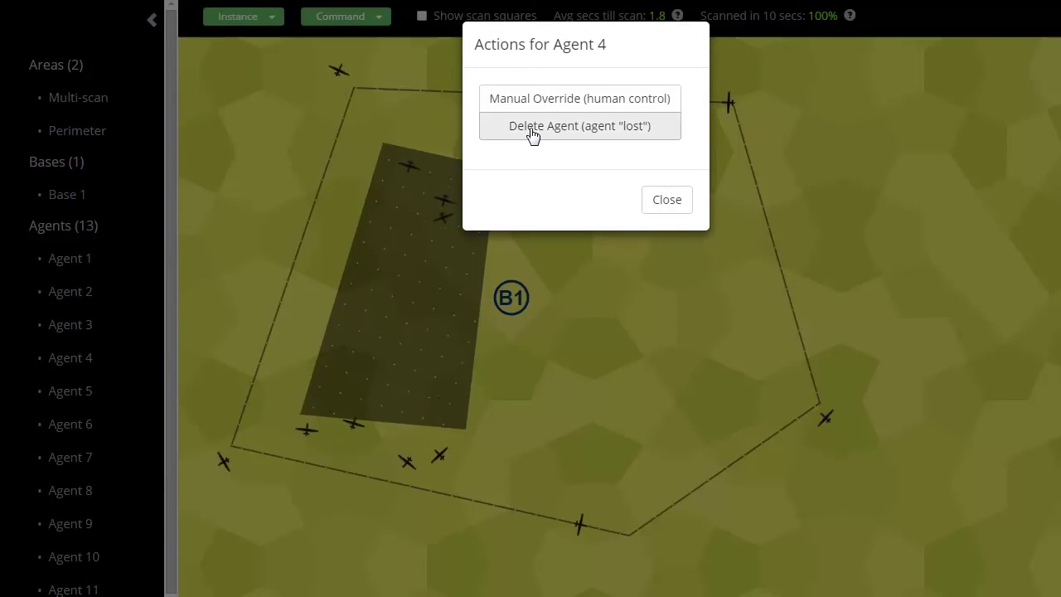
left_click(530, 128)
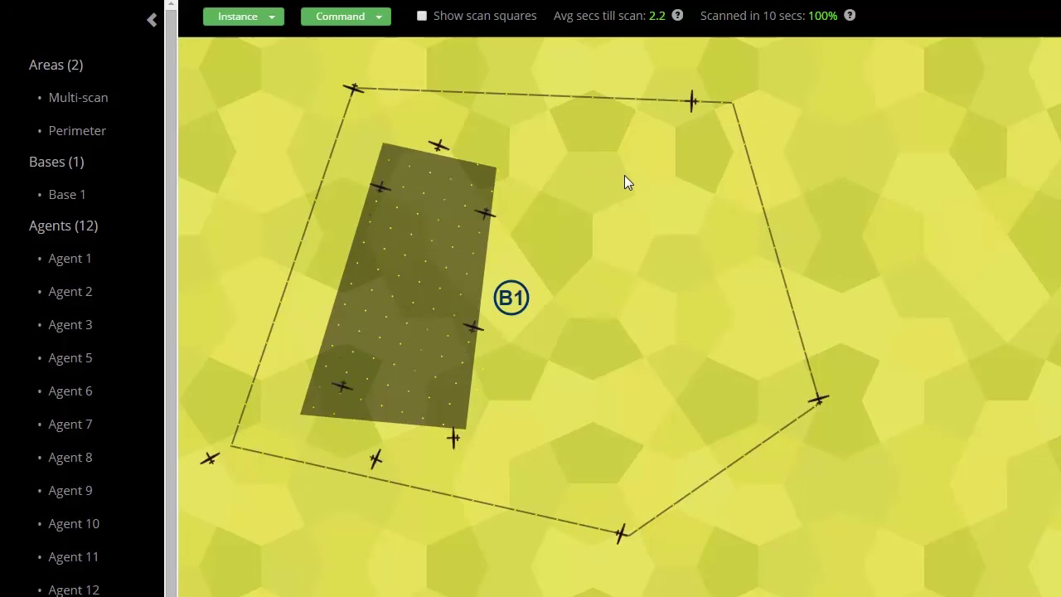
left_click(78, 130)
left_click(511, 103)
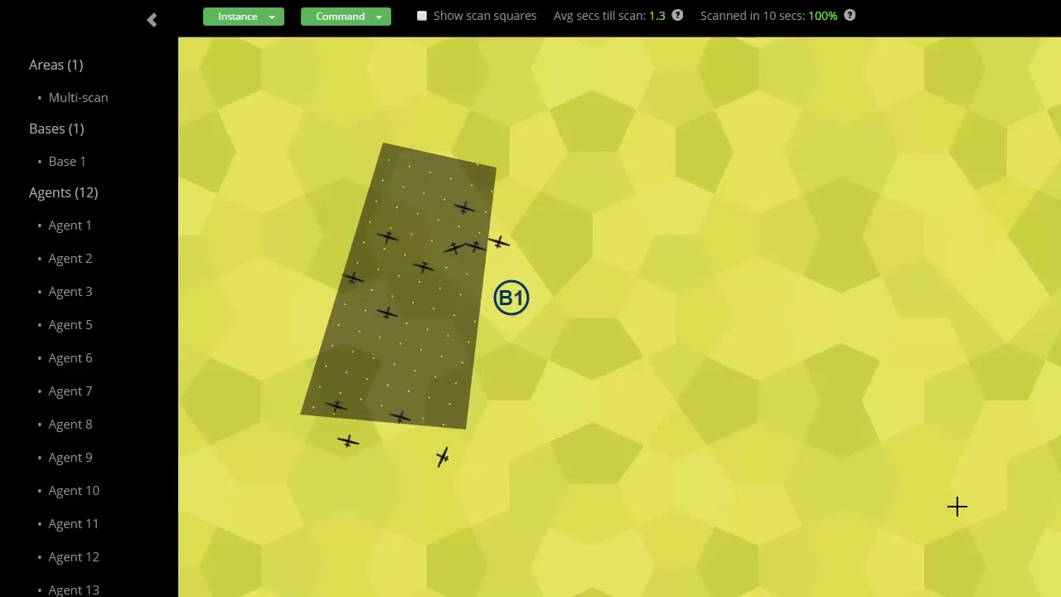
Draw a small single-scan area in the lower-right corner of the map
left_click(974, 443)
left_click(956, 517)
left_click(816, 488)
left_click(957, 514)
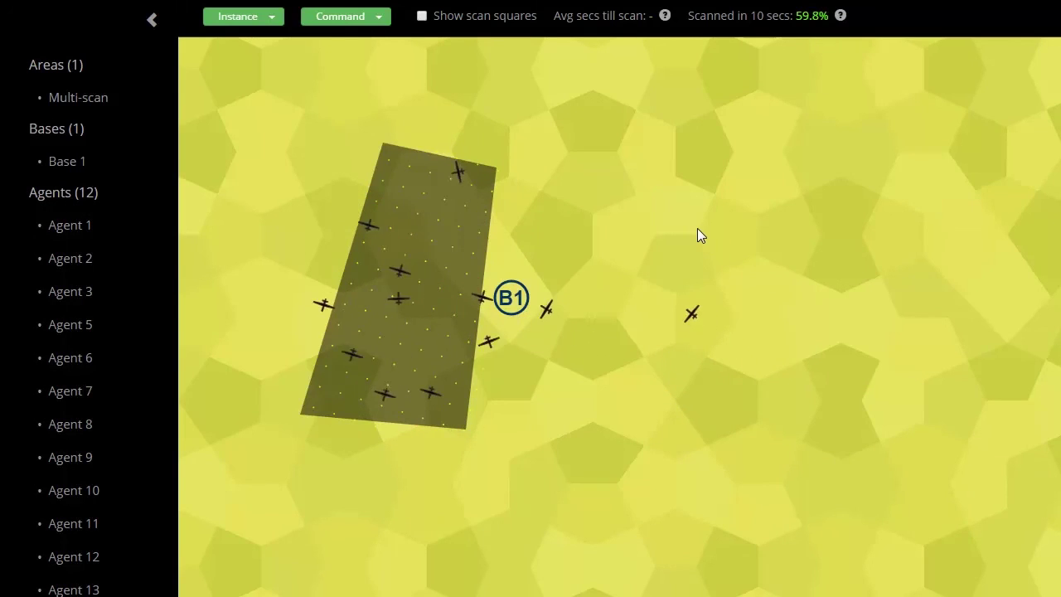
Have the closest agent scan a point above and right of B1
left_click(348, 18)
left_click(373, 220)
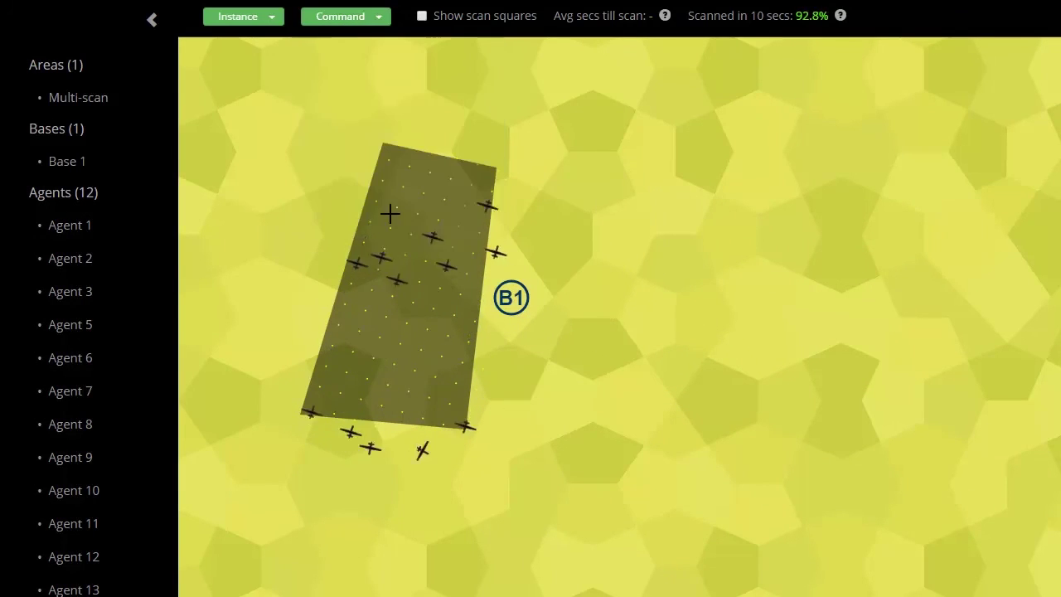
left_click(720, 102)
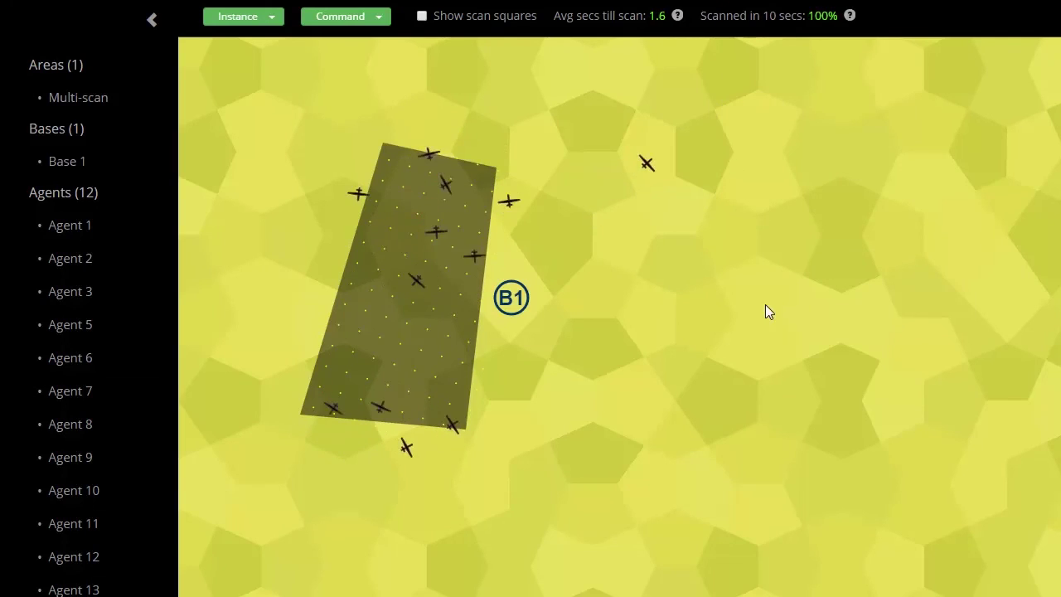